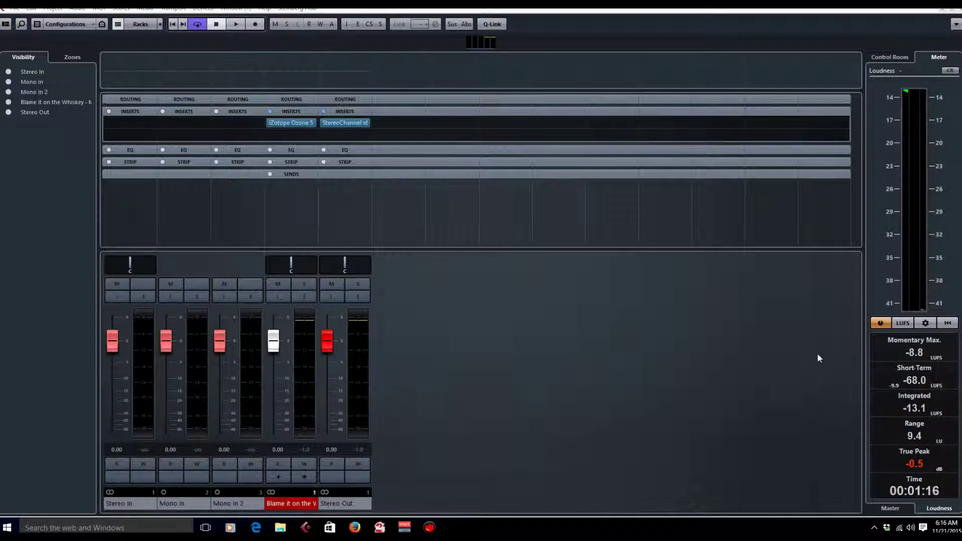
Open the StereoChannel VU plugin on the stereo out, reset the loudness meter, and start playback
{"action": "left_click", "coordinate": [341, 120]}
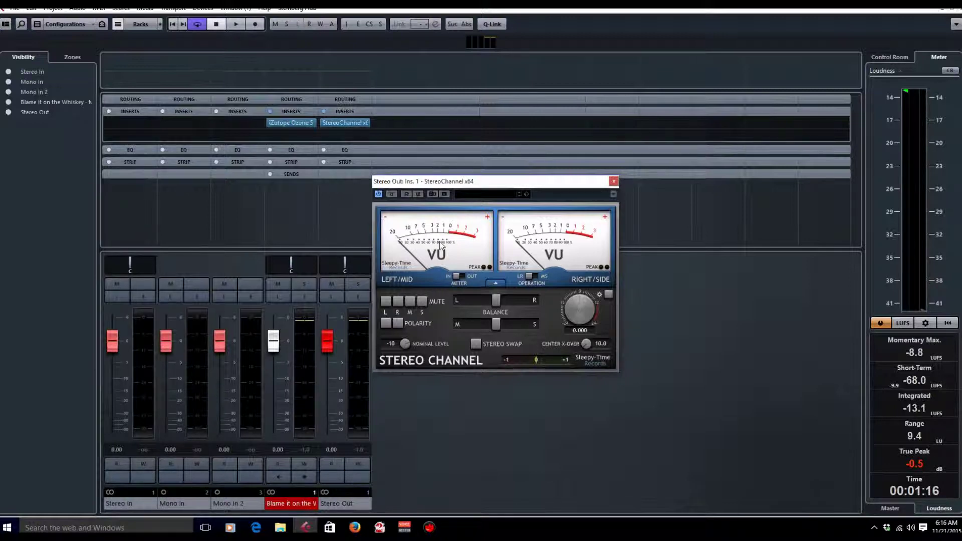
{"action": "left_click", "coordinate": [947, 323]}
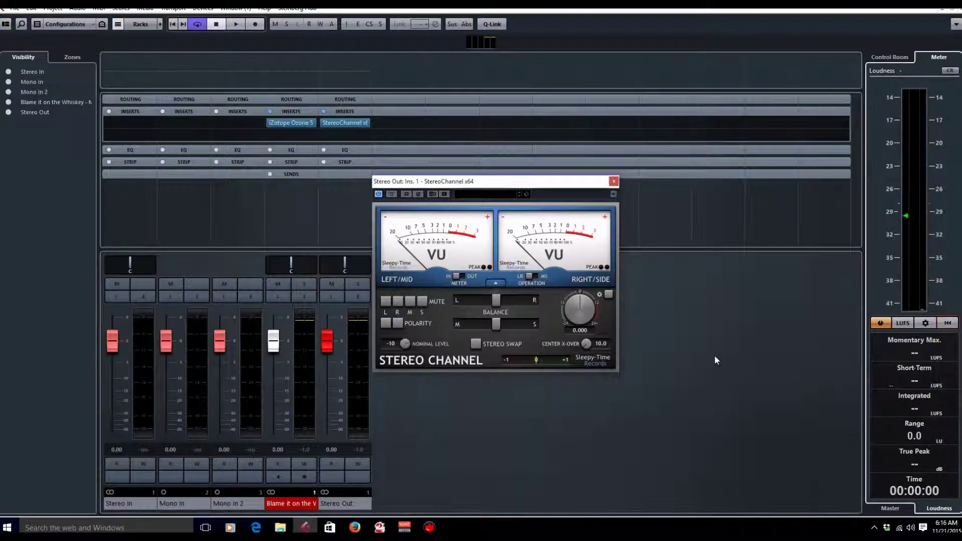
{"action": "key", "text": "space"}
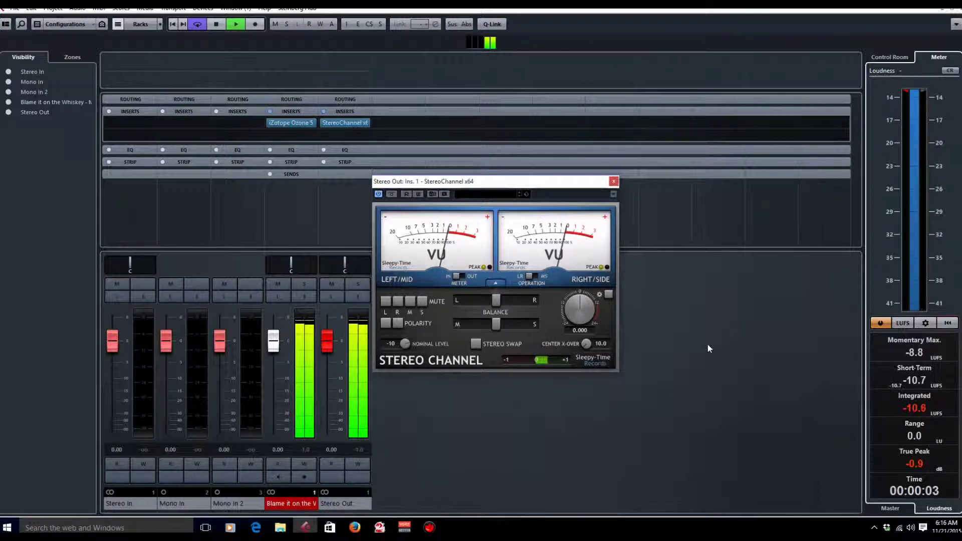
Restart the loudness measurement from zero, then stop playback after about 18 seconds
{"action": "left_click", "coordinate": [947, 322]}
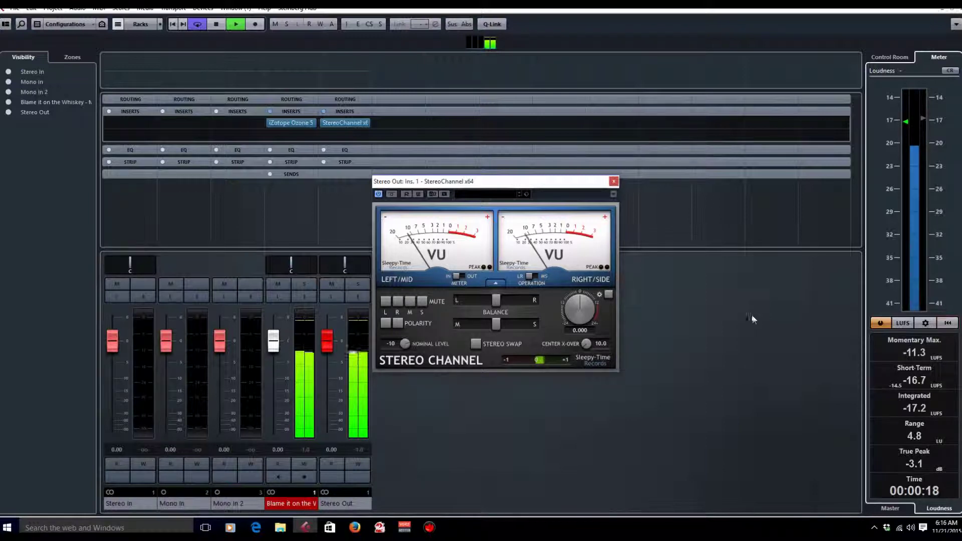
{"action": "key", "text": "space"}
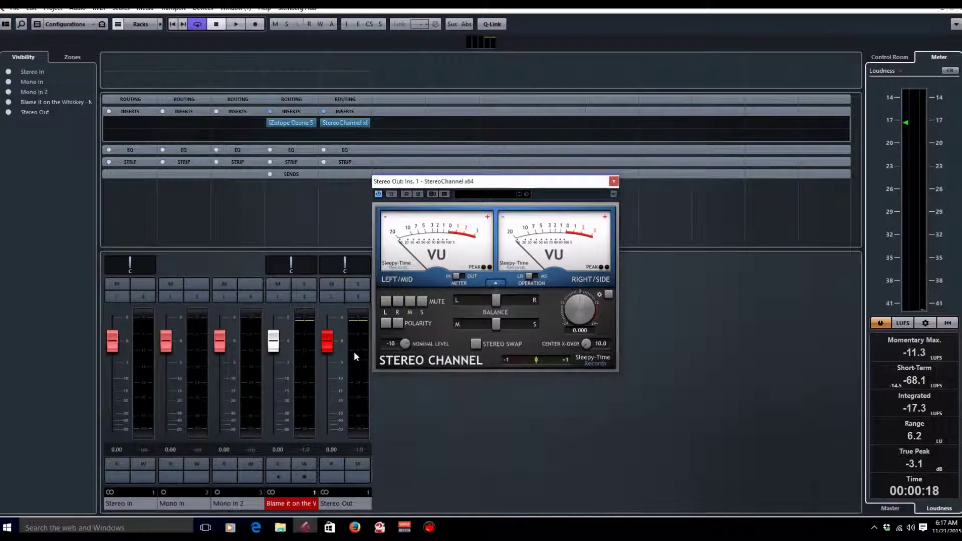
Show the Master meter's RMS and peak levels and watch them during a short playback
{"action": "left_click", "coordinate": [891, 57]}
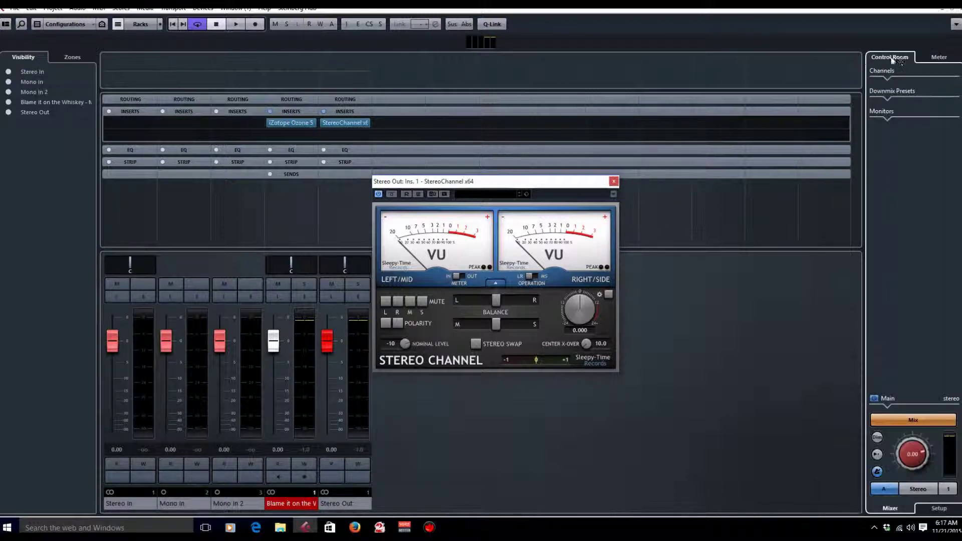
{"action": "left_click", "coordinate": [937, 58]}
{"action": "left_click", "coordinate": [882, 509]}
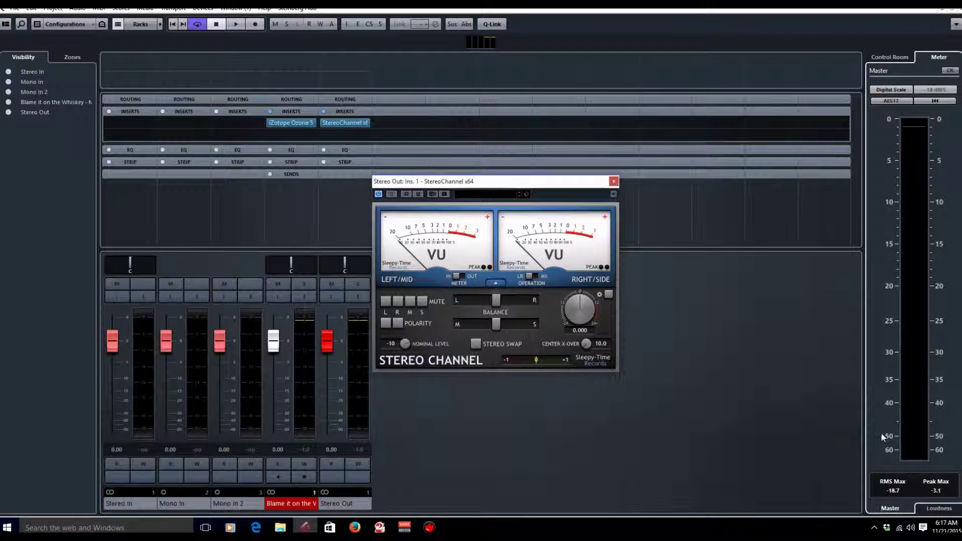
{"action": "key", "text": "space"}
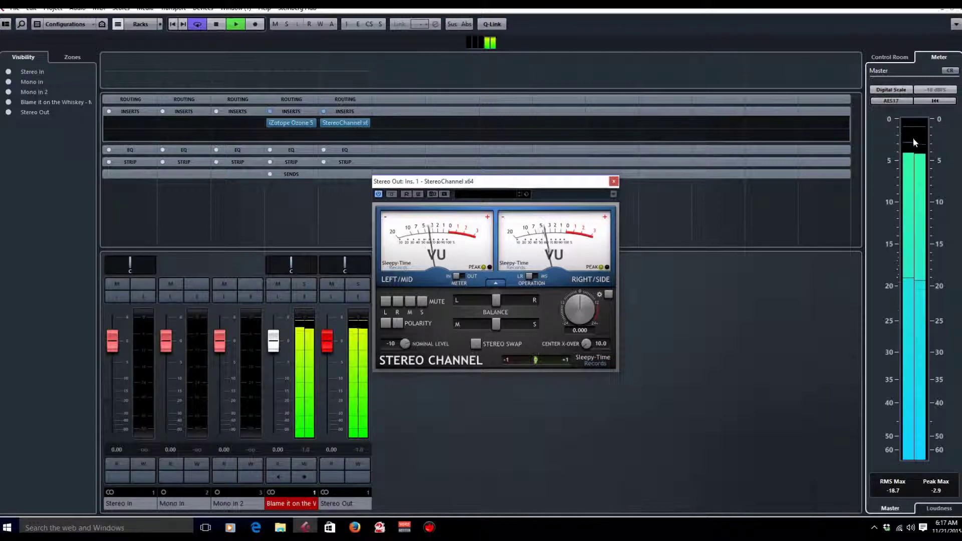
{"action": "key", "text": "space"}
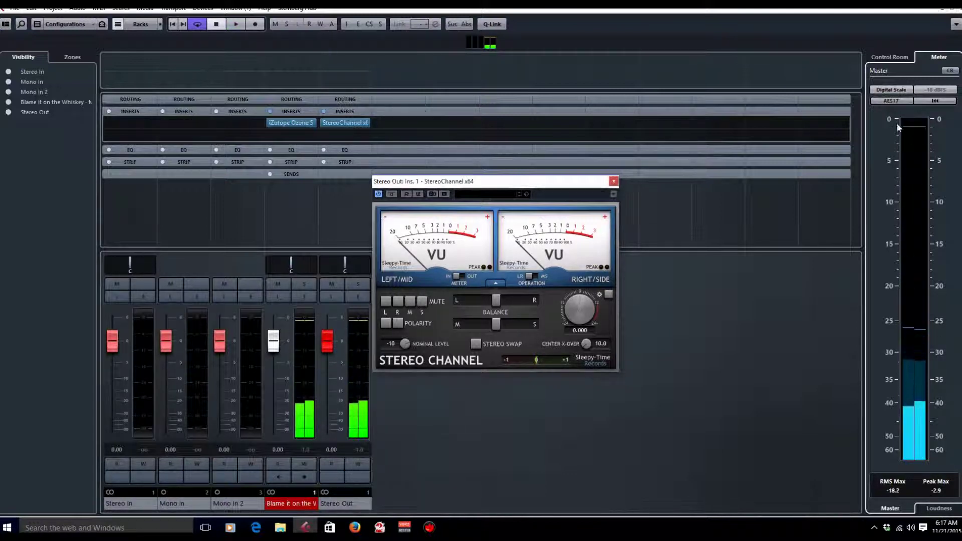
Check the meter scale list without changing it, then return to the Loudness display
{"action": "left_click", "coordinate": [891, 90]}
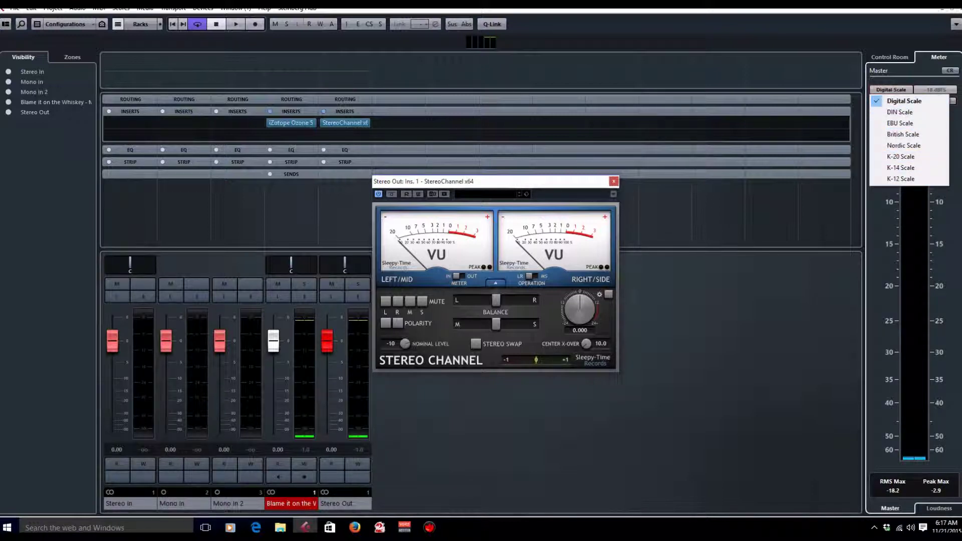
{"action": "key", "text": "Escape"}
{"action": "left_click", "coordinate": [939, 508]}
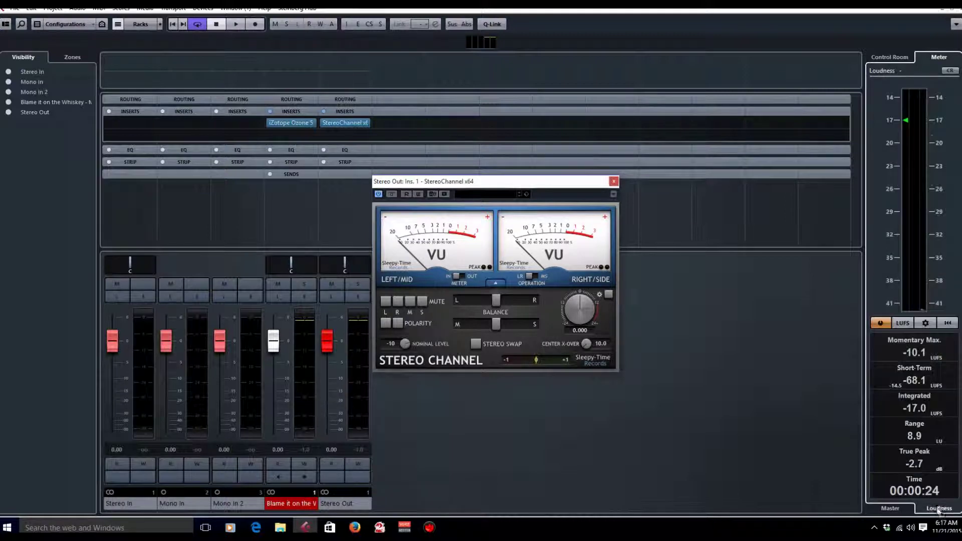
Open the Momentary Max. reading's options and dismiss them unchanged
{"action": "left_click", "coordinate": [925, 338]}
{"action": "left_click", "coordinate": [792, 349]}
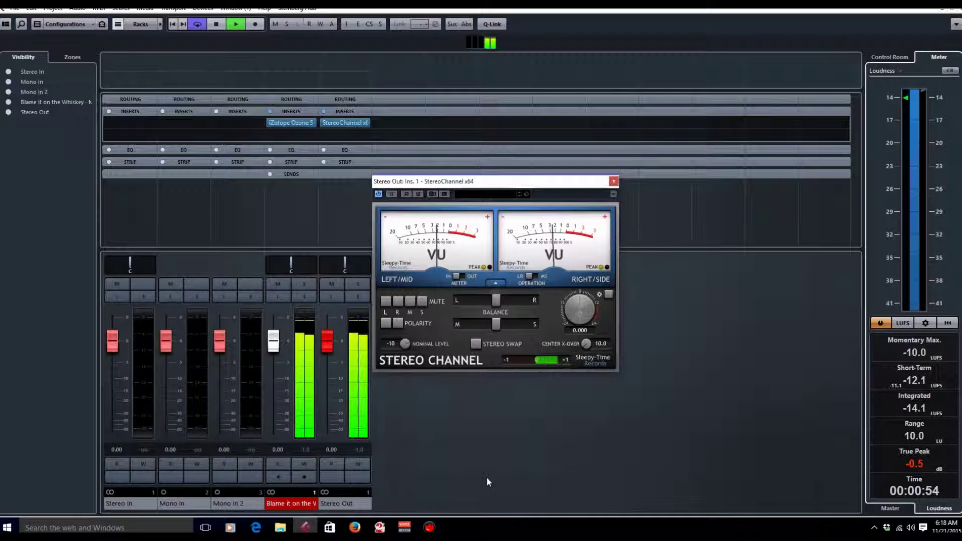
Open the mixer context menu twice and close it unchanged, then stop playback
{"action": "right_click", "coordinate": [543, 464]}
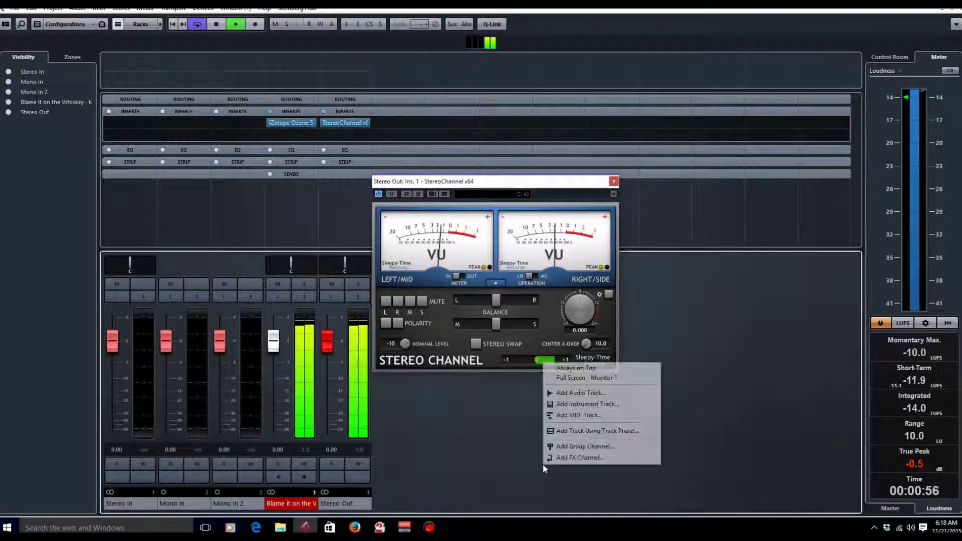
{"action": "left_click", "coordinate": [483, 453]}
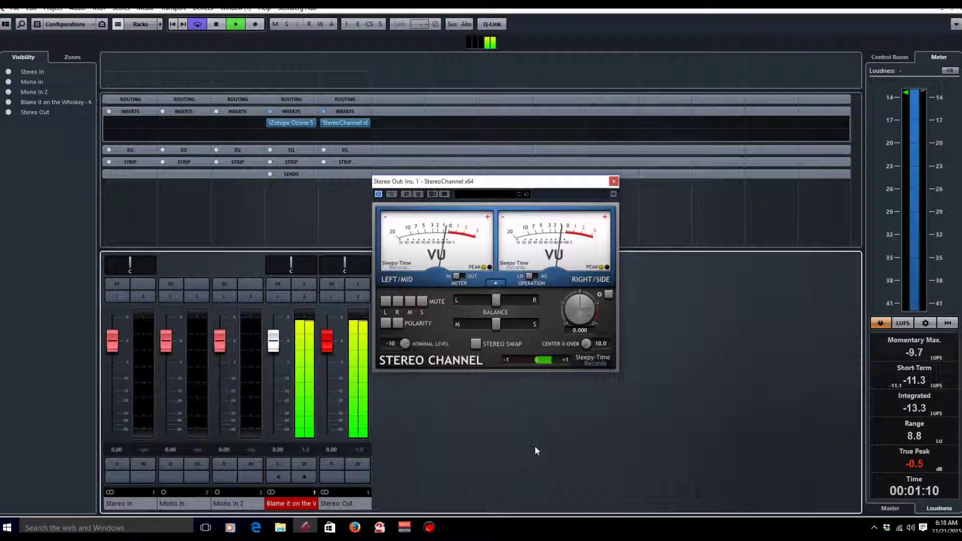
{"action": "right_click", "coordinate": [603, 443]}
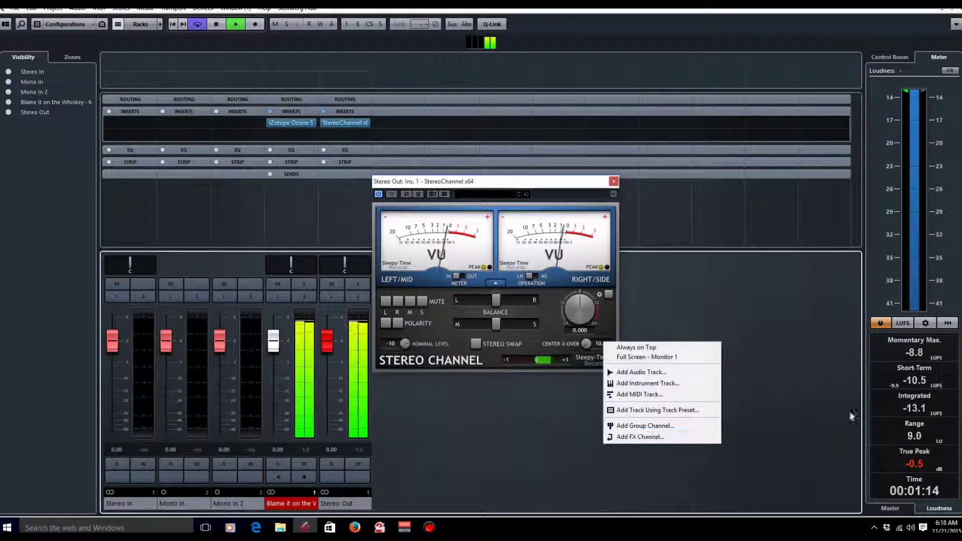
{"action": "left_click", "coordinate": [833, 389]}
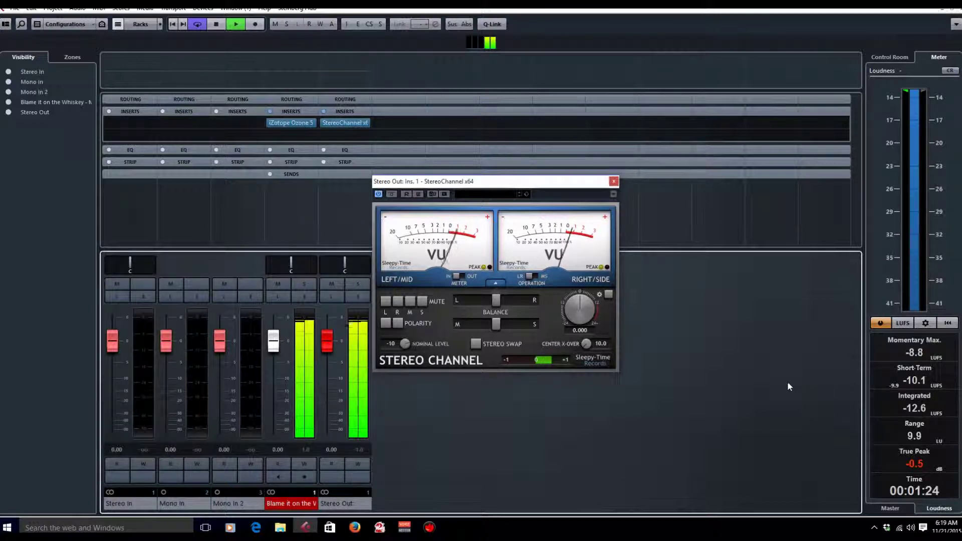
{"action": "key", "text": "space"}
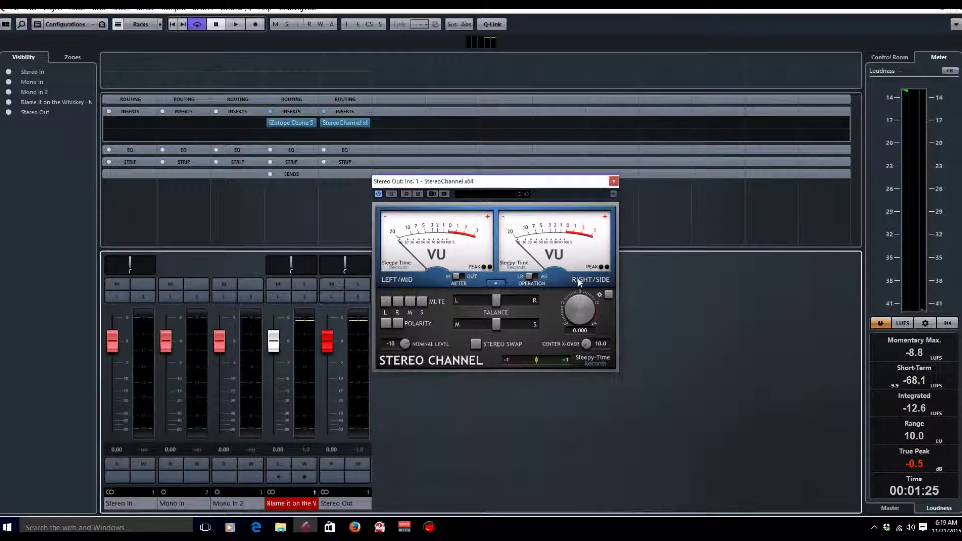
Insert TT Dynamic Range Meter from Algorithmix GmbH > Misc > TT-Dynamic-Range 1.1 > DR-Meter below StereoChannel
{"action": "right_click", "coordinate": [682, 355]}
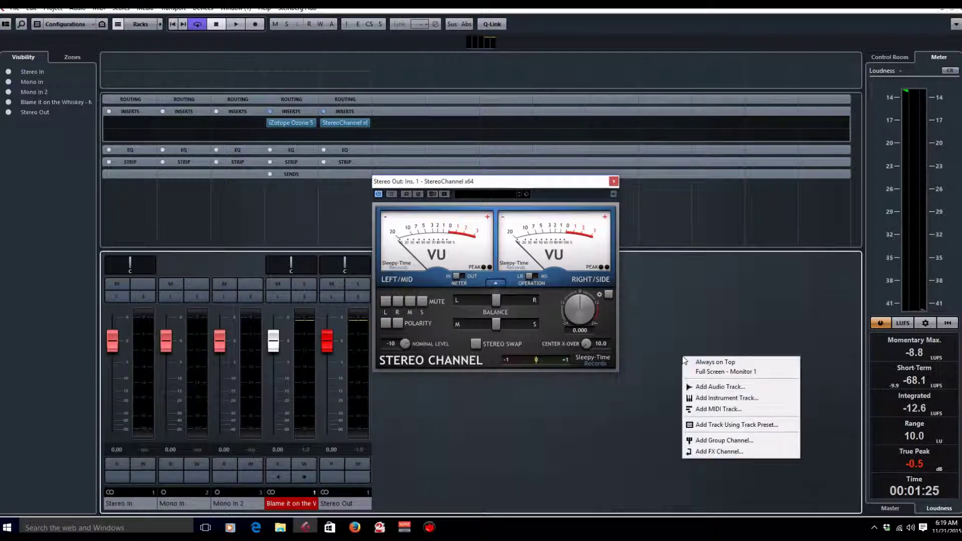
{"action": "left_click", "coordinate": [630, 346]}
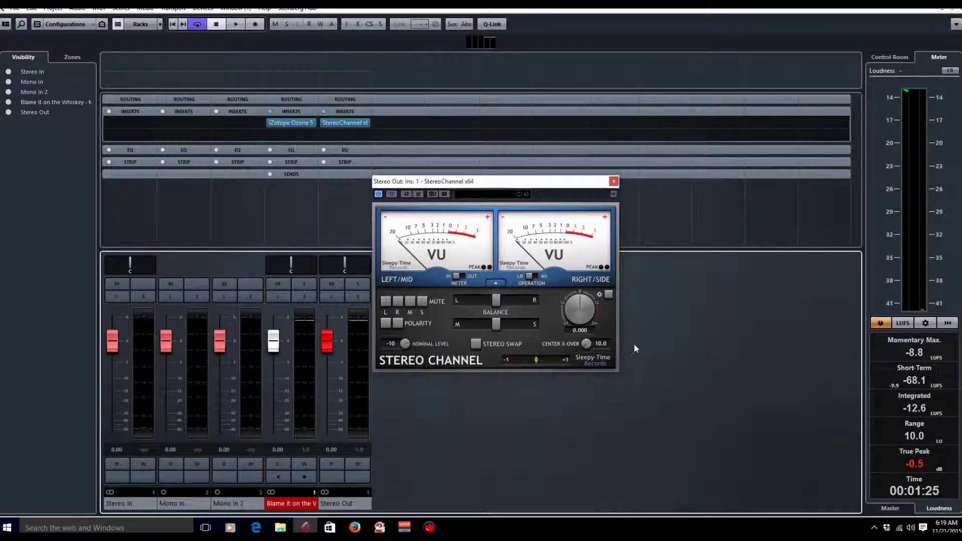
{"action": "left_click", "coordinate": [340, 133]}
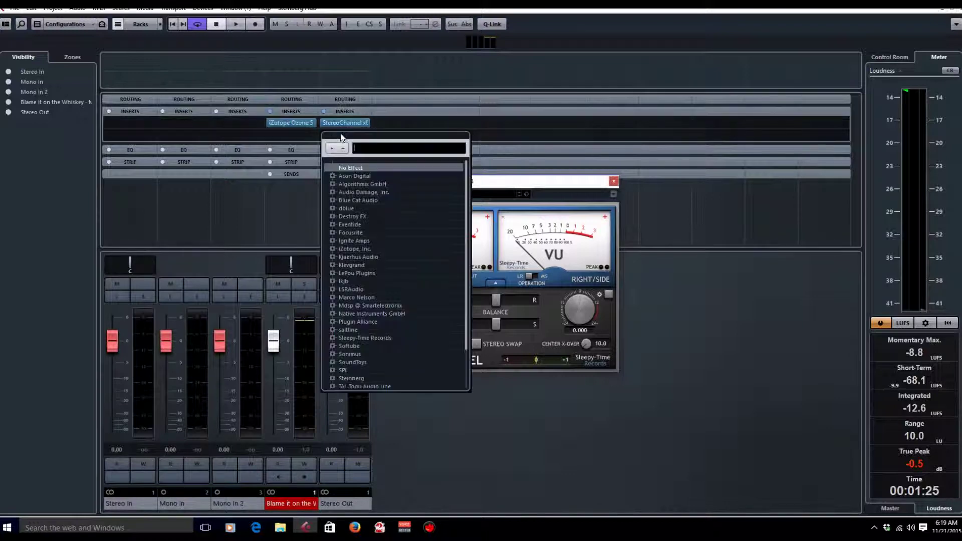
{"action": "left_click", "coordinate": [365, 184]}
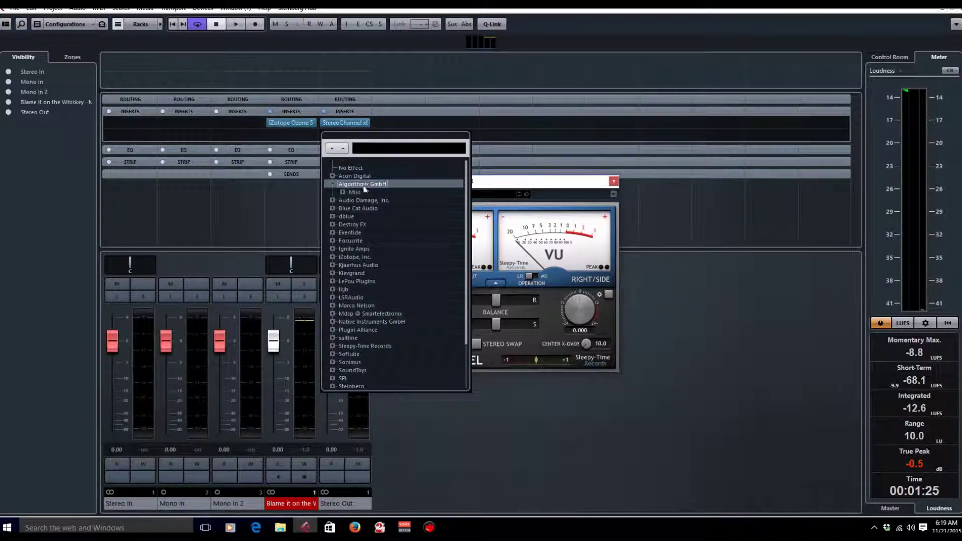
{"action": "left_click", "coordinate": [364, 191]}
{"action": "left_click", "coordinate": [364, 201]}
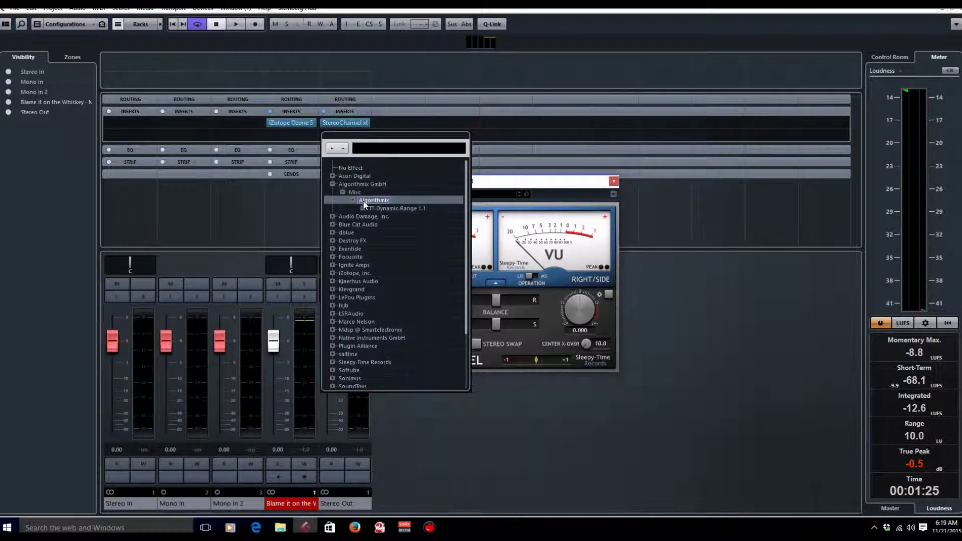
{"action": "left_click", "coordinate": [377, 207]}
{"action": "left_click", "coordinate": [381, 215]}
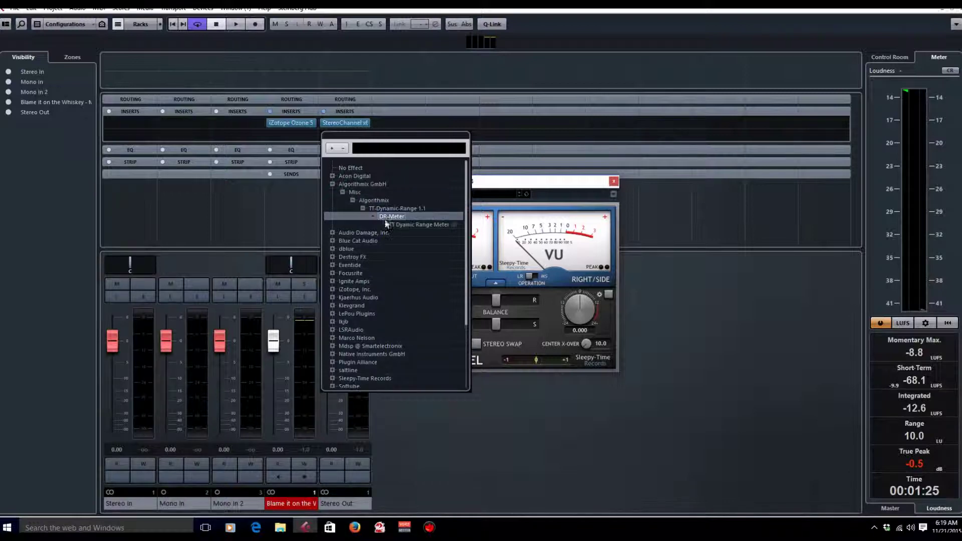
{"action": "left_click", "coordinate": [394, 225]}
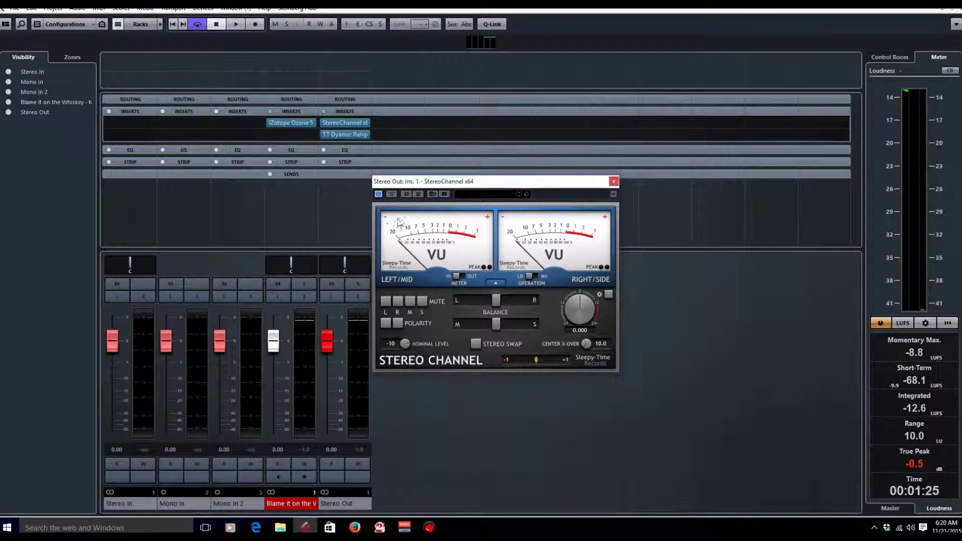
{"action": "left_click", "coordinate": [348, 136]}
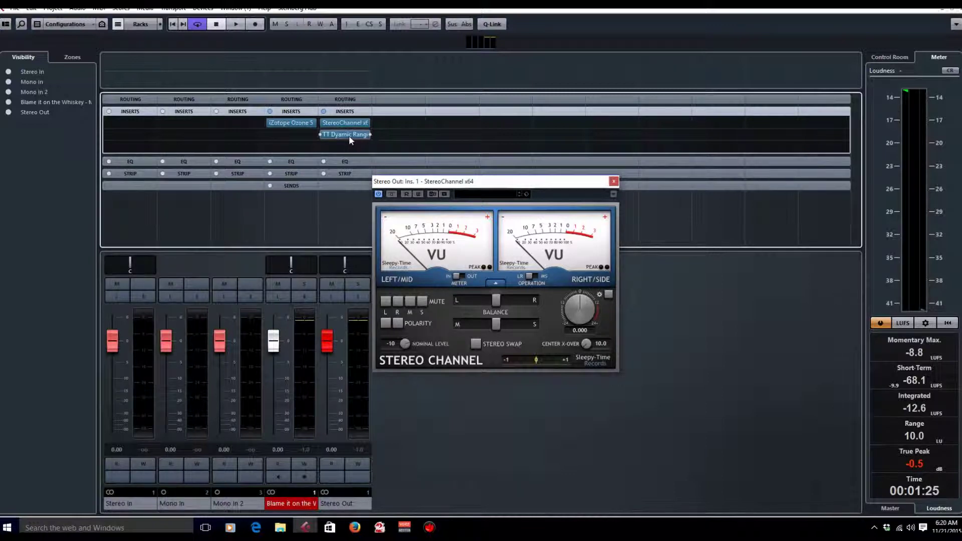
Open the TT Dynamic Range Meter window at the upper right, nudging the StereoChannel window left
{"action": "left_click", "coordinate": [349, 135]}
{"action": "left_click_drag", "start_coordinate": [504, 261], "coordinate": [745, 43]}
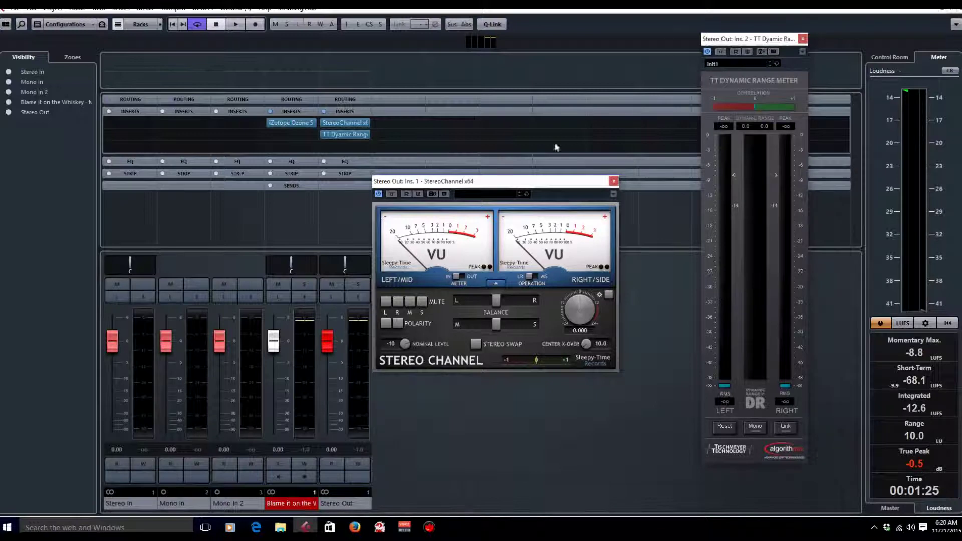
{"action": "left_click_drag", "start_coordinate": [529, 183], "coordinate": [488, 182]}
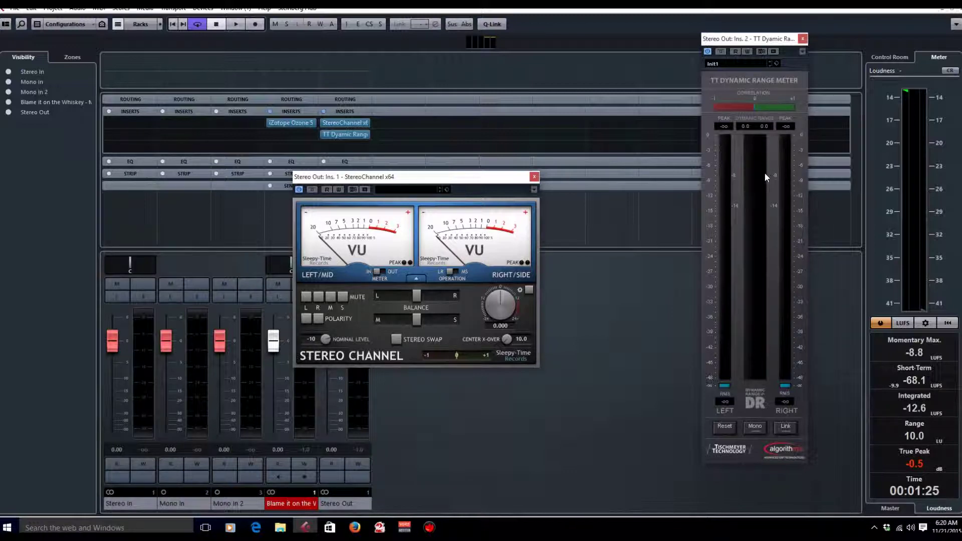
Move the TT Dynamic Range Meter to insert slot 3, toggle Link on and off, and replay
{"action": "key", "text": "space"}
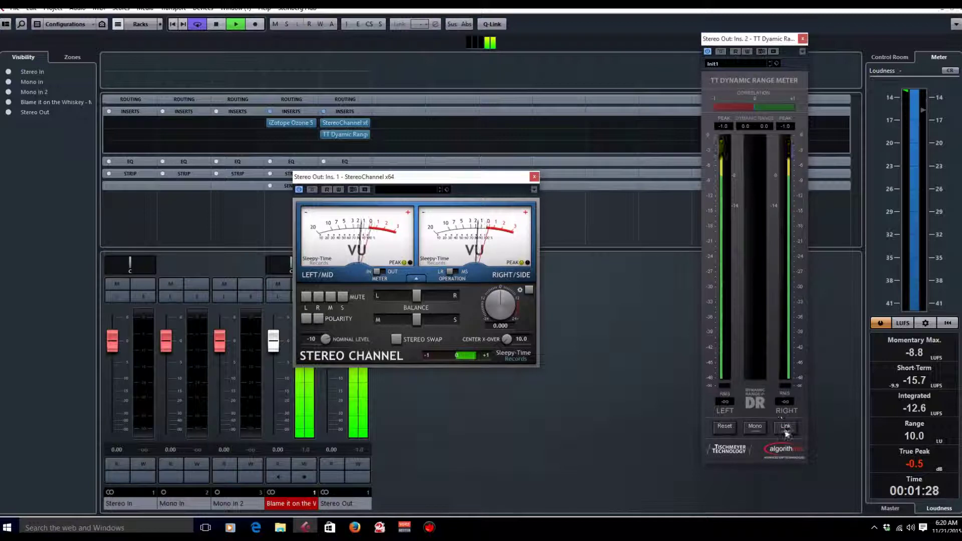
{"action": "left_click_drag", "start_coordinate": [346, 144], "coordinate": [366, 149]}
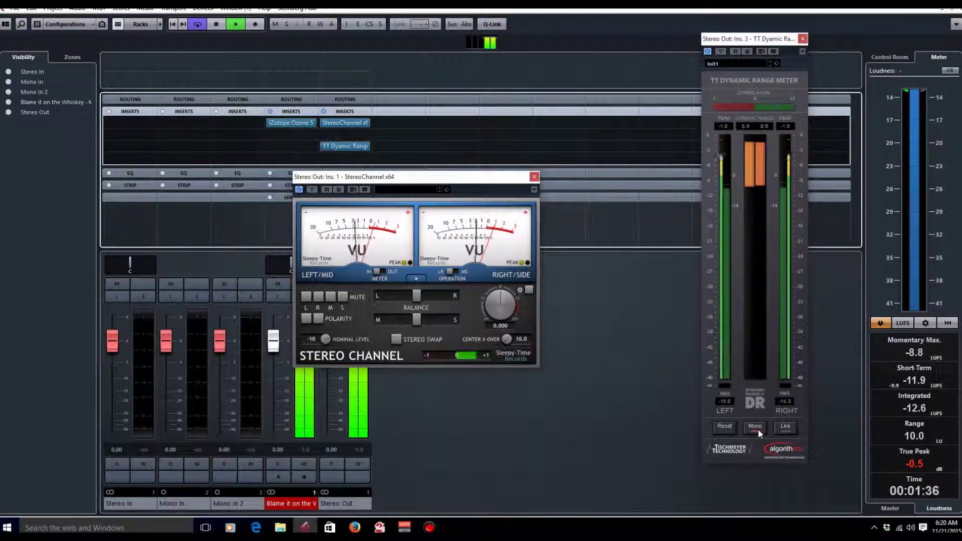
{"action": "left_click", "coordinate": [784, 429]}
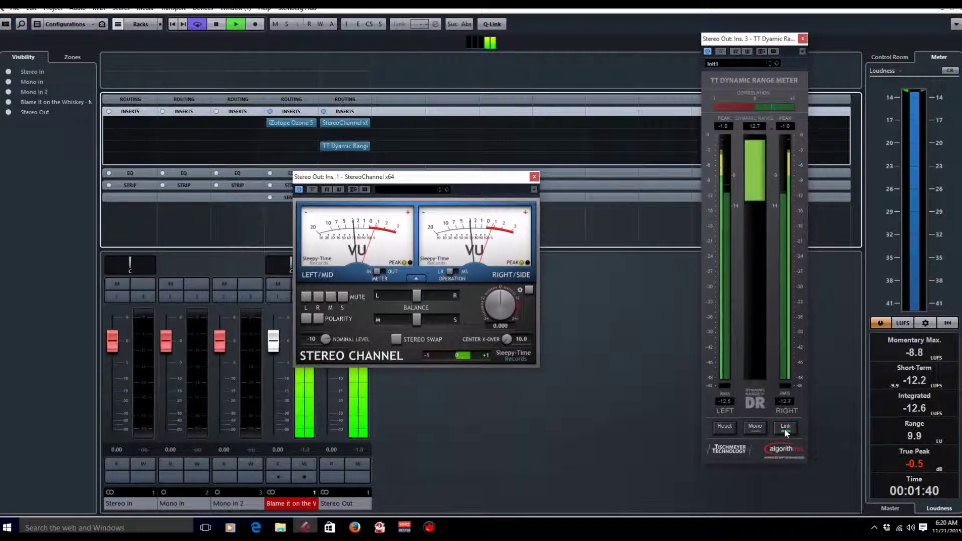
{"action": "left_click", "coordinate": [785, 428]}
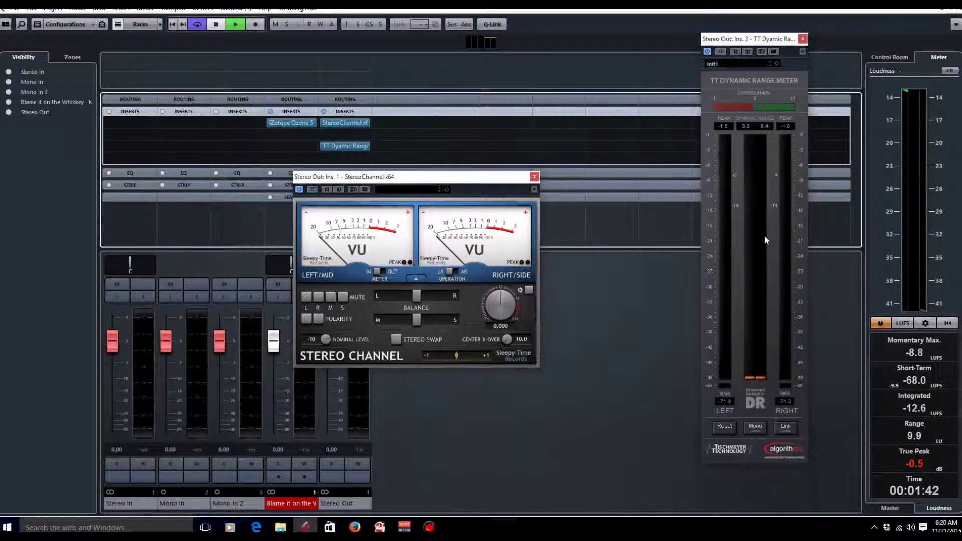
{"action": "key", "text": "space"}
{"action": "key", "text": "space"}
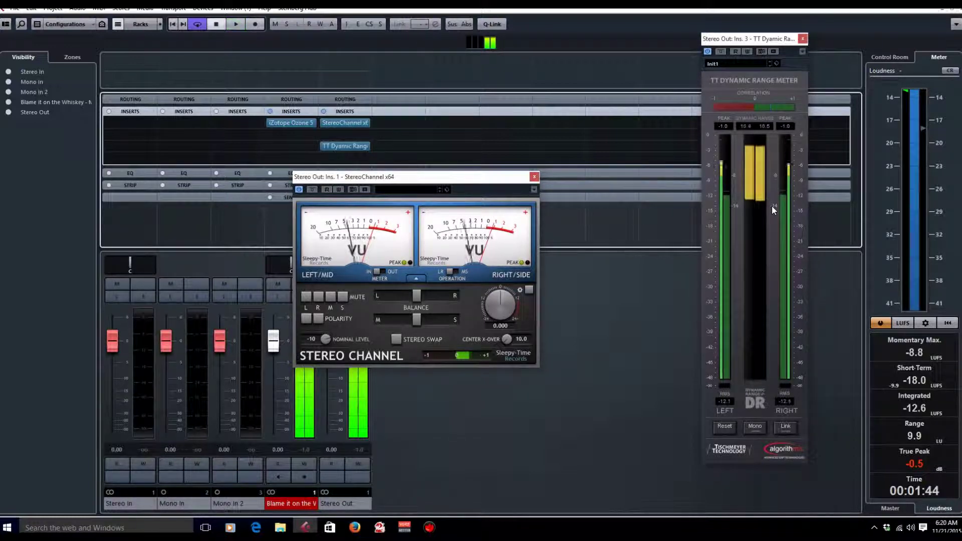